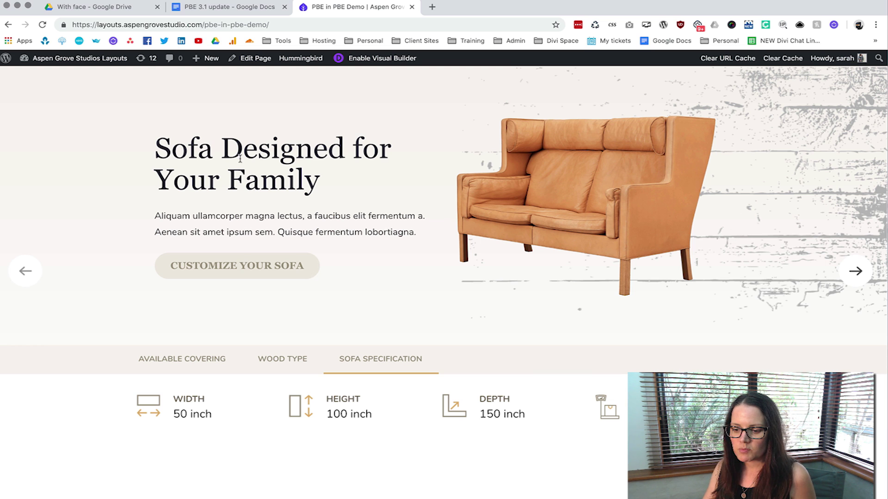
Advance the slider to the Perfect Wood Chairs slide with its five covering swatches
click(856, 271)
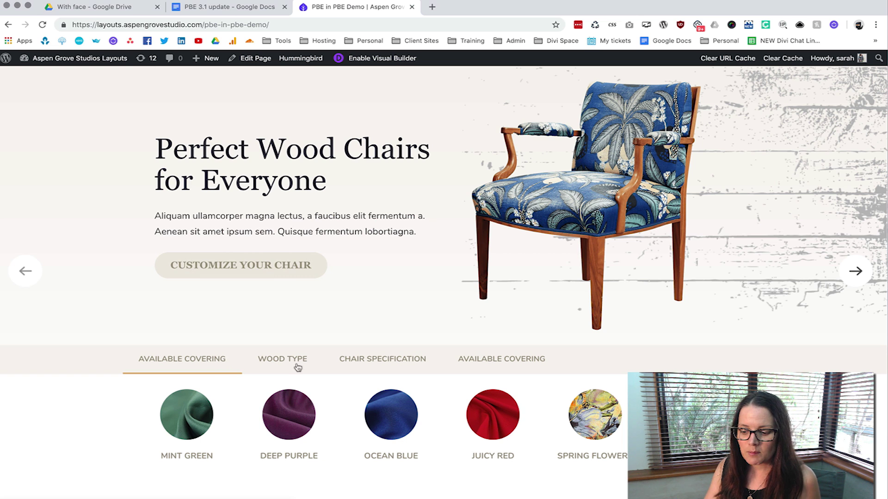
Show the Wood Type tab, then Chair Specification listing width 250, height 100, depth 75 inch
click(283, 365)
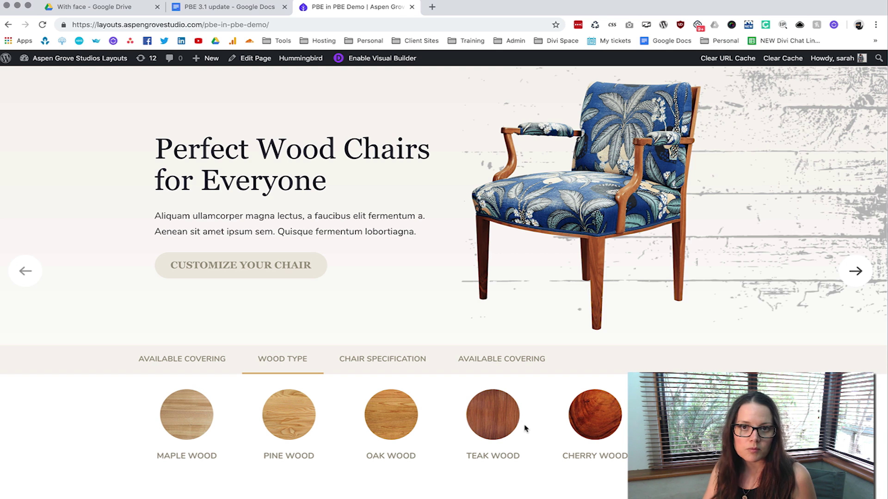
click(393, 363)
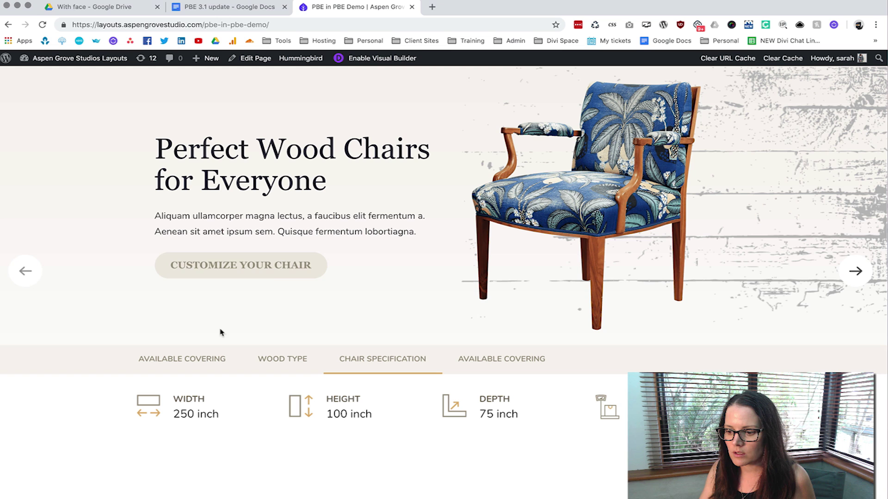
Enable the Visual Builder on the furniture demo page and let it finish loading
click(384, 59)
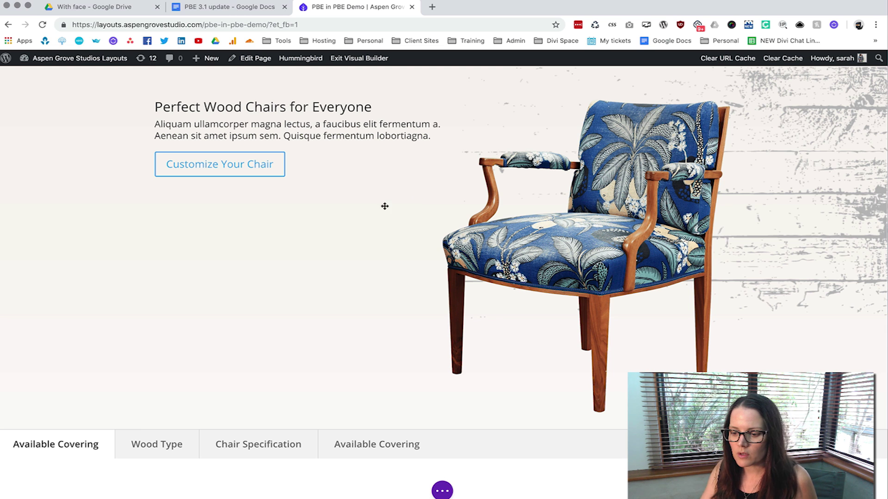
mouse_move(380, 204)
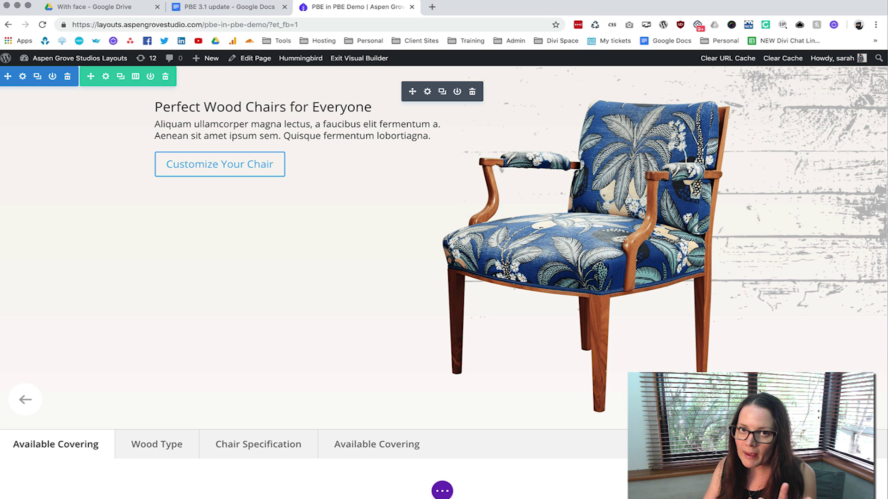
scroll(426, 256, down, 5)
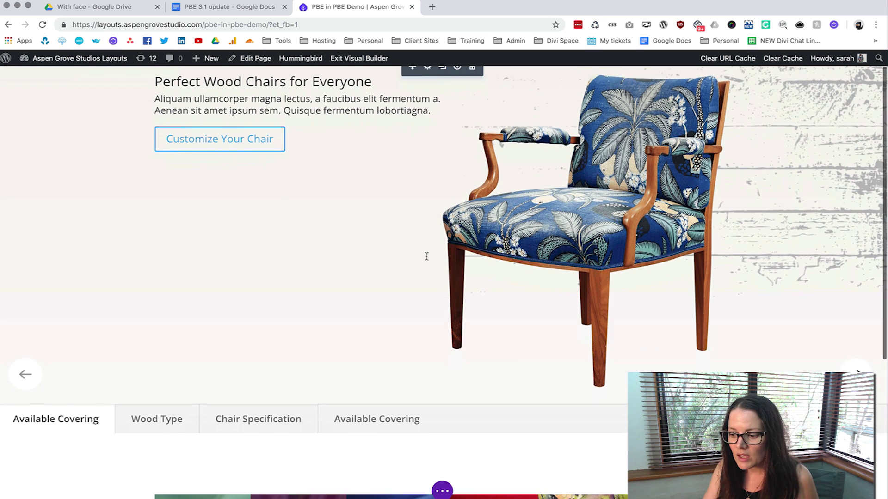
scroll(426, 256, up, 5)
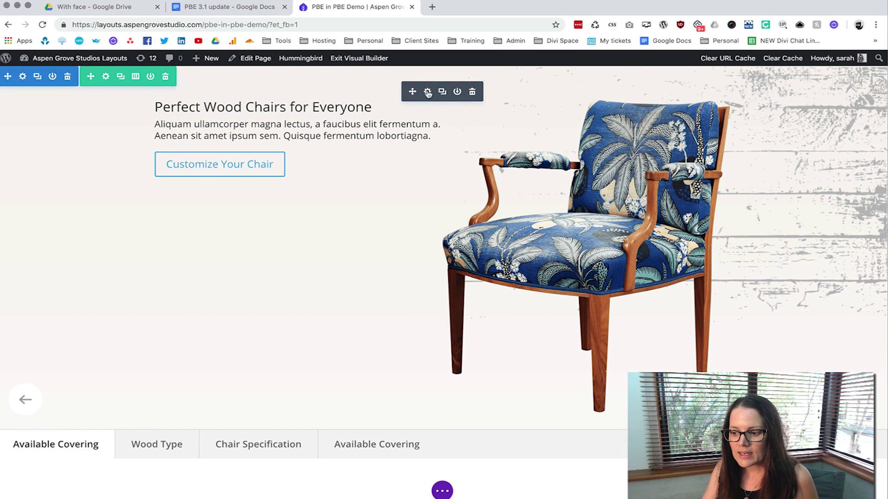
Switch to wireframe view and open the slider's first slide settings in an enlarged panel
click(443, 491)
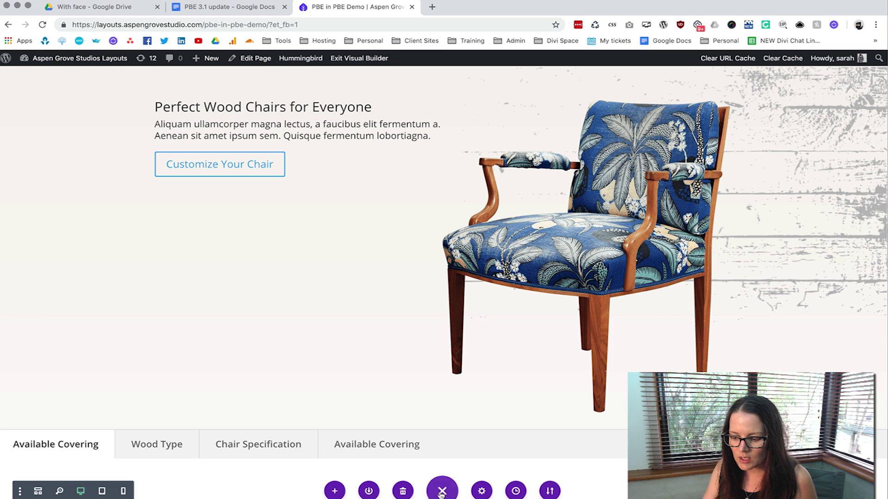
click(38, 491)
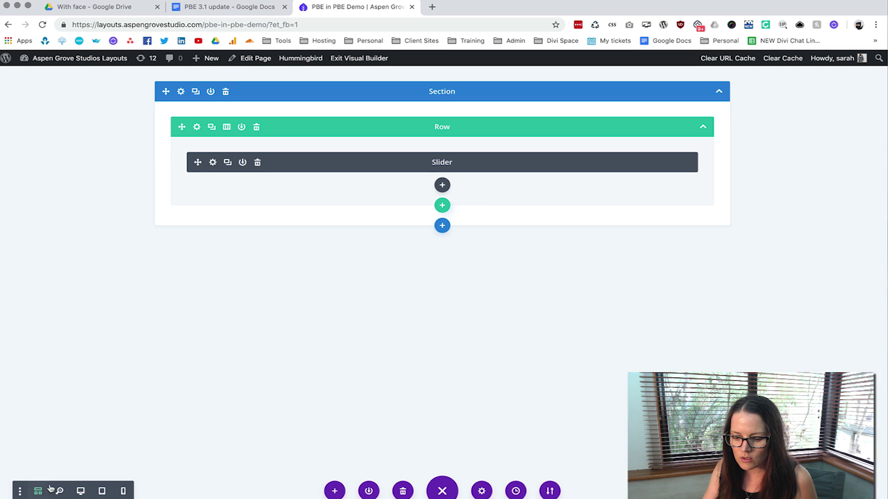
click(213, 163)
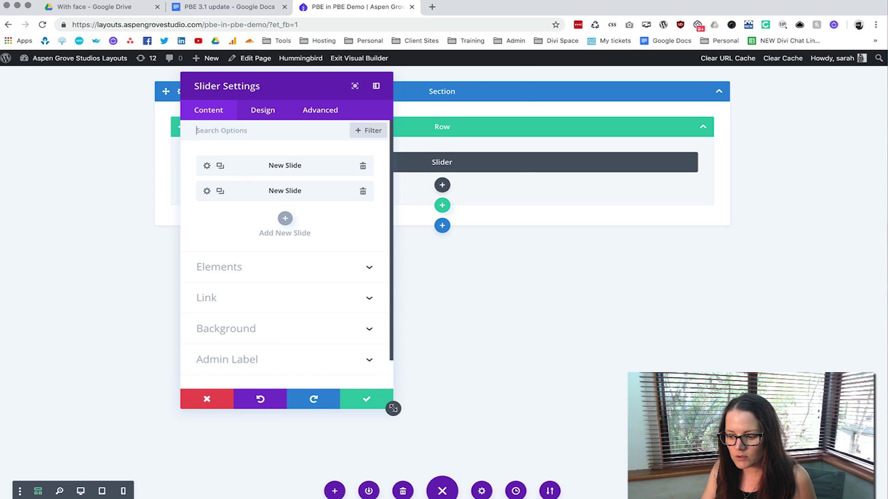
drag(393, 407, 532, 433)
click(208, 167)
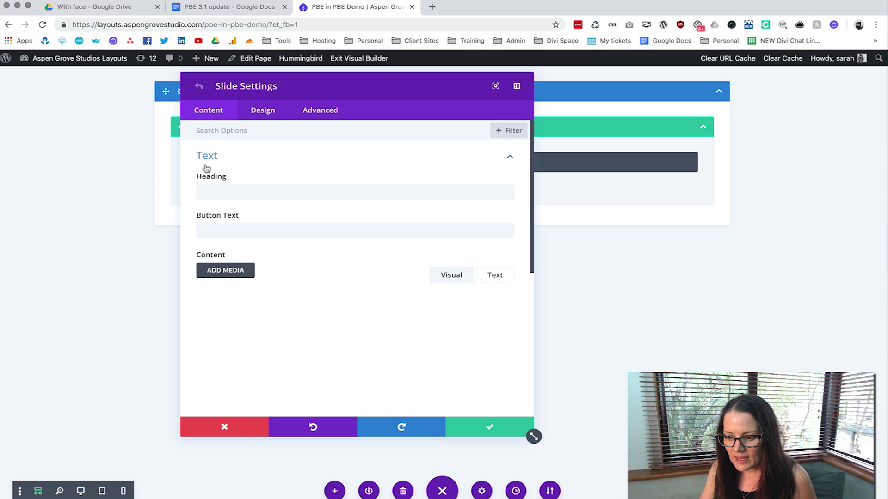
scroll(329, 279, down, 3)
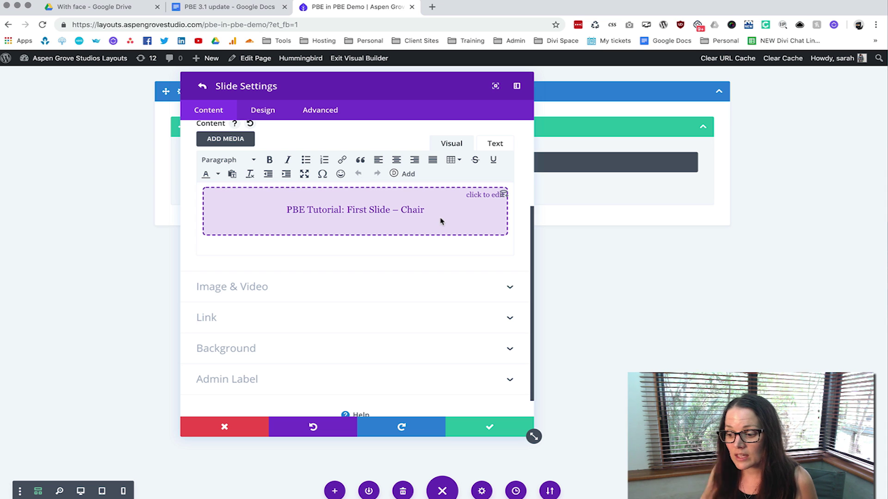
Open the embedded 'PBE Tutorial: First Slide – Chair' layout in a new tab and look through it
click(405, 212)
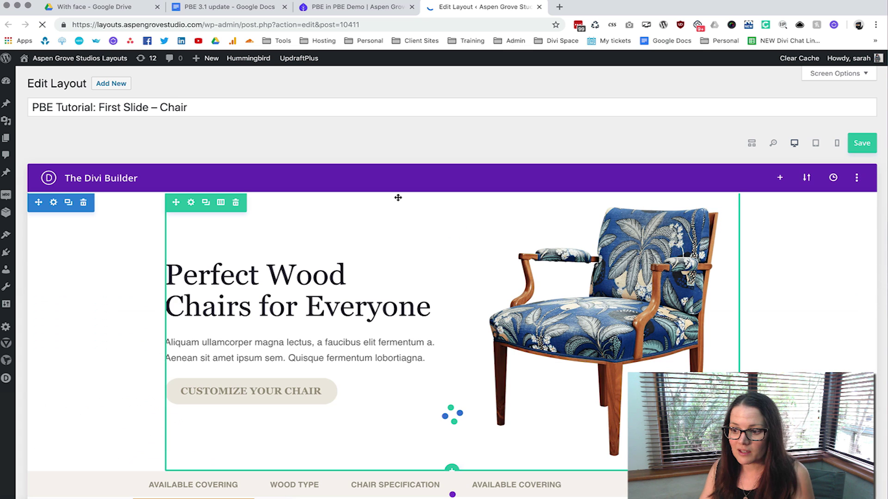
scroll(118, 259, down, 7)
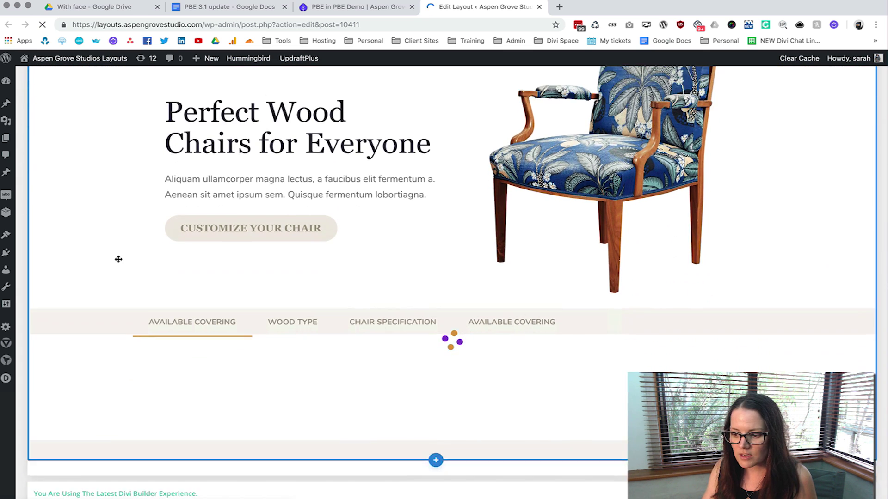
scroll(119, 260, down, 5)
scroll(119, 260, up, 10)
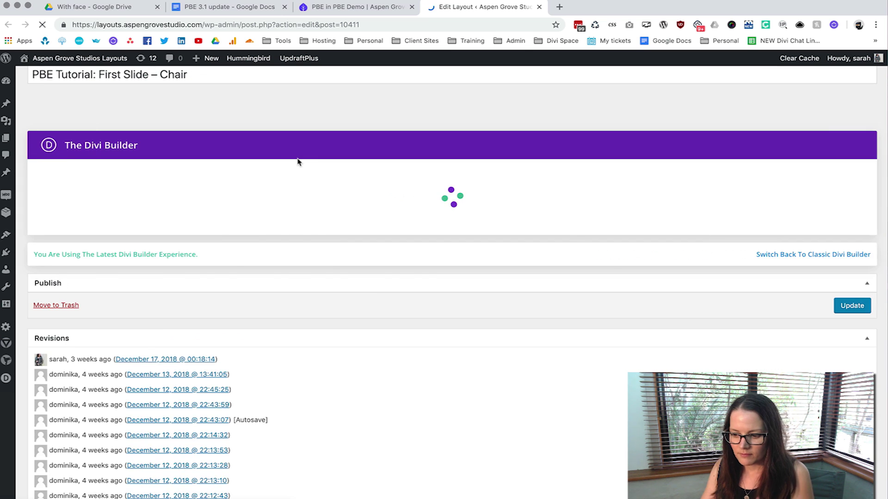
scroll(361, 224, down, 3)
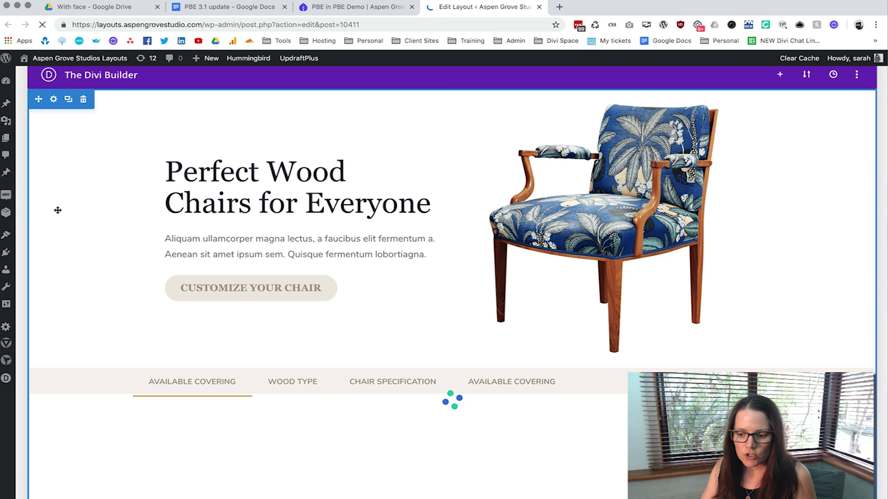
scroll(65, 228, down, 3)
scroll(65, 228, up, 2)
scroll(65, 227, up, 1)
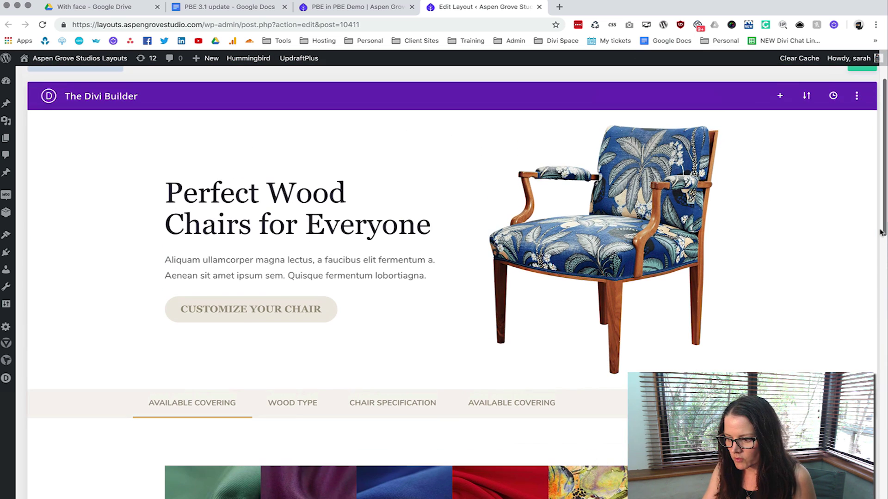
Open the Tabs module settings, then the first Available Covering tab's settings
mouse_move(137, 164)
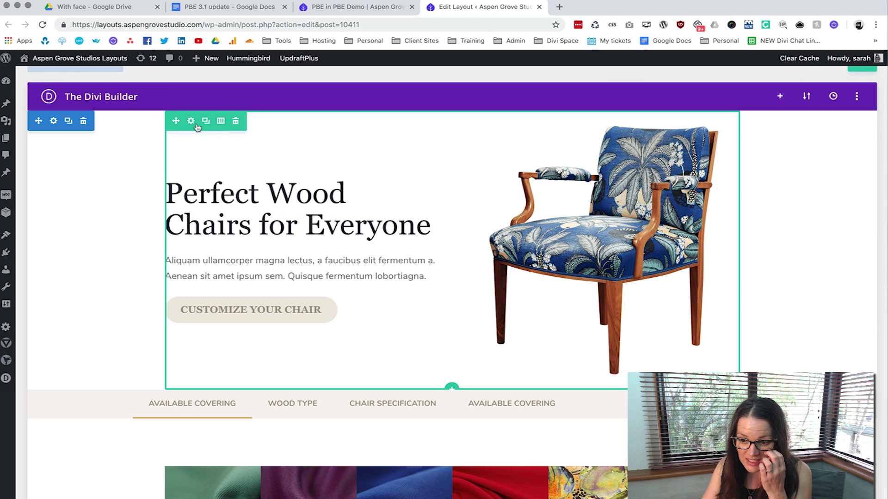
mouse_move(289, 235)
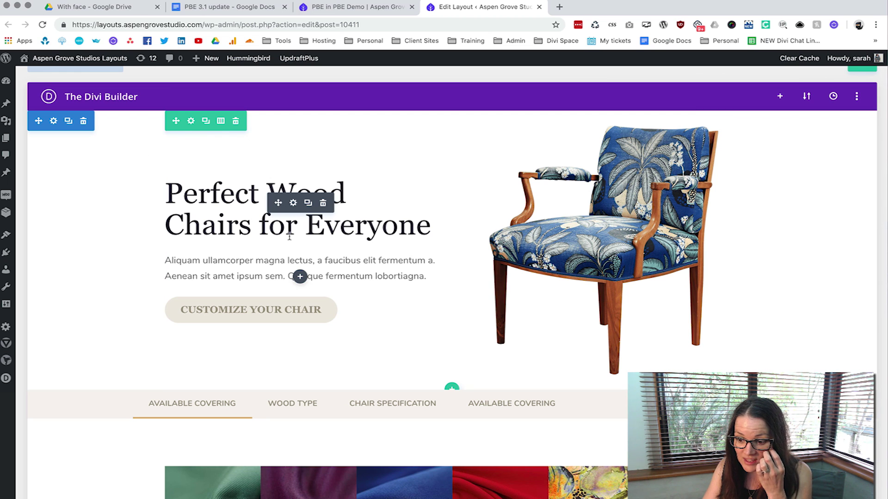
mouse_move(300, 316)
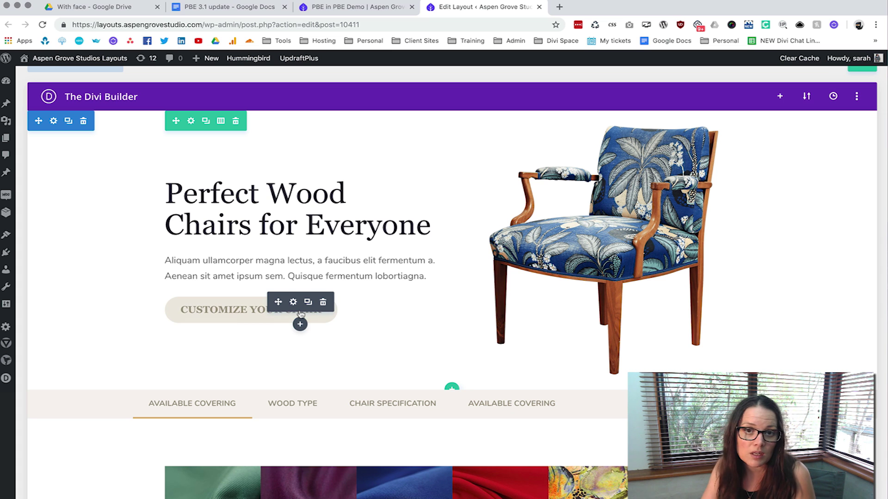
scroll(654, 274, down, 3)
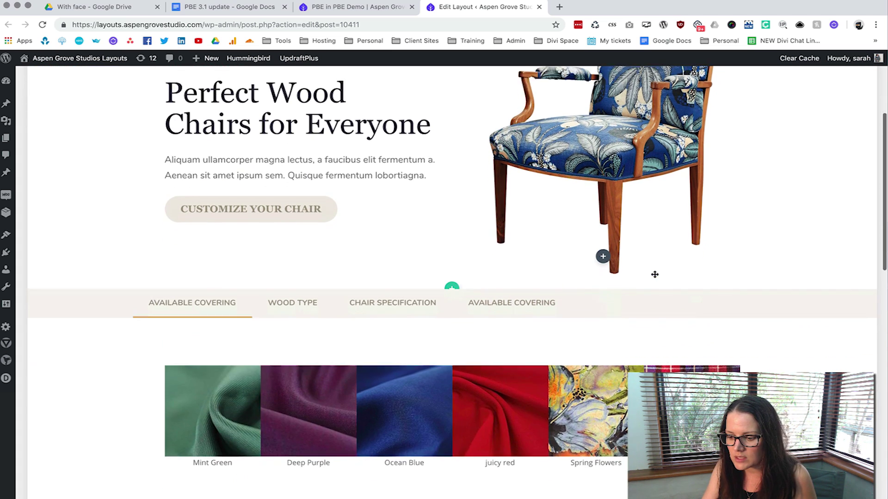
scroll(654, 274, down, 2)
mouse_move(39, 239)
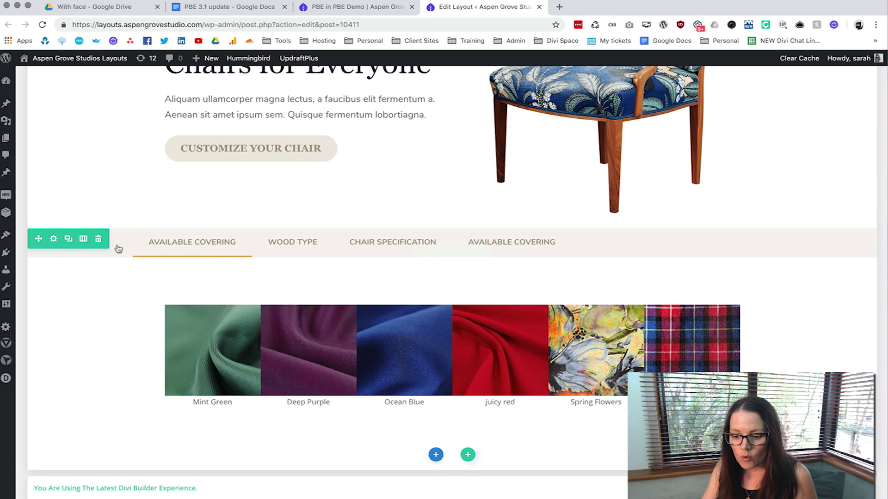
mouse_move(261, 248)
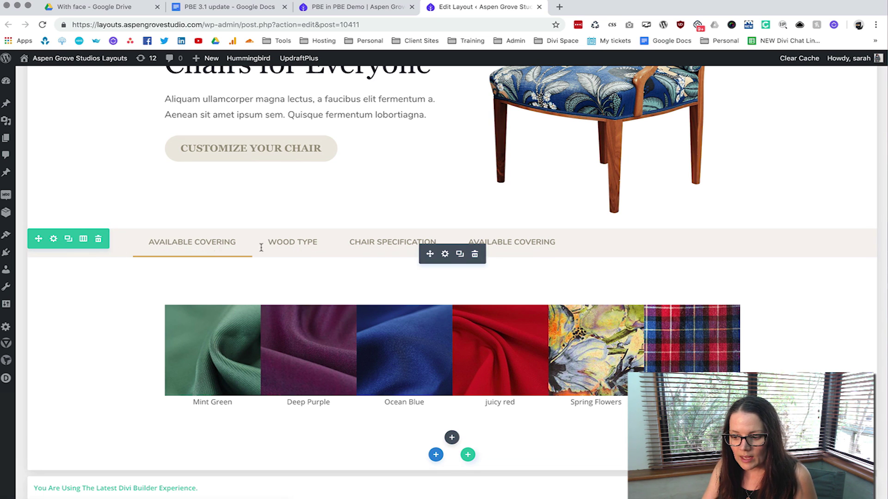
click(445, 255)
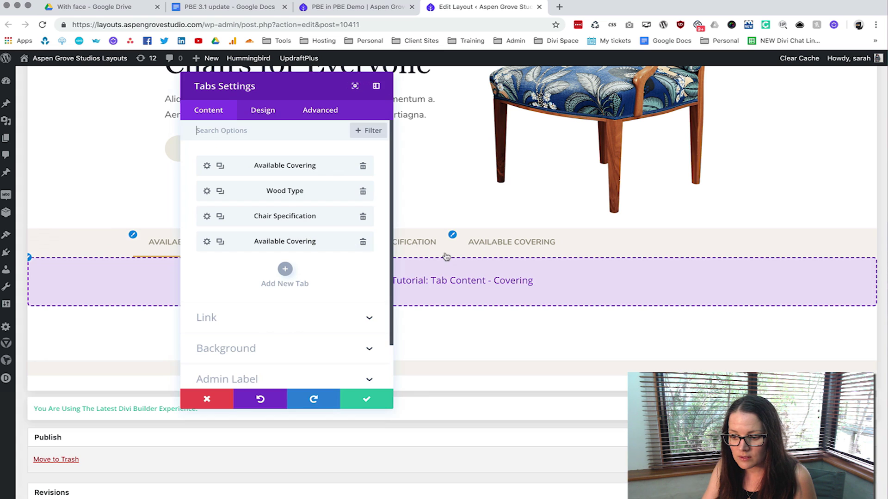
click(208, 167)
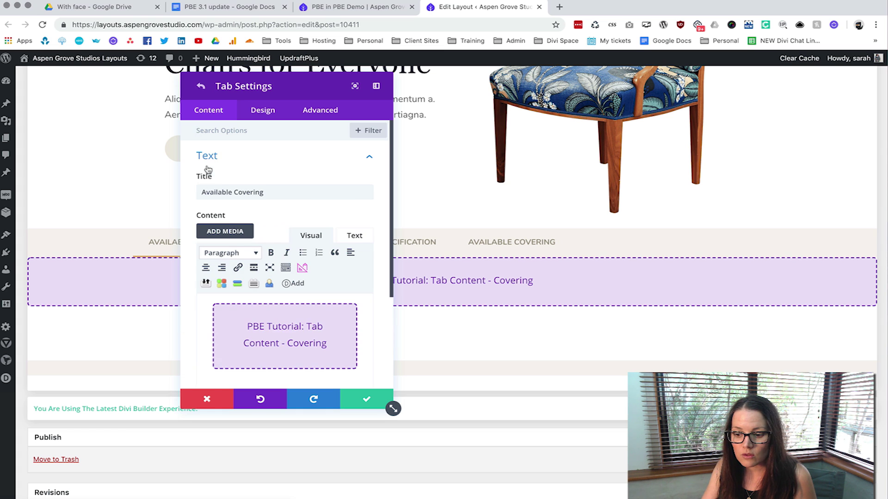
Open the 'PBE Tutorial: Tab Content - Covering' layout in a new tab and review its six swatches
click(293, 329)
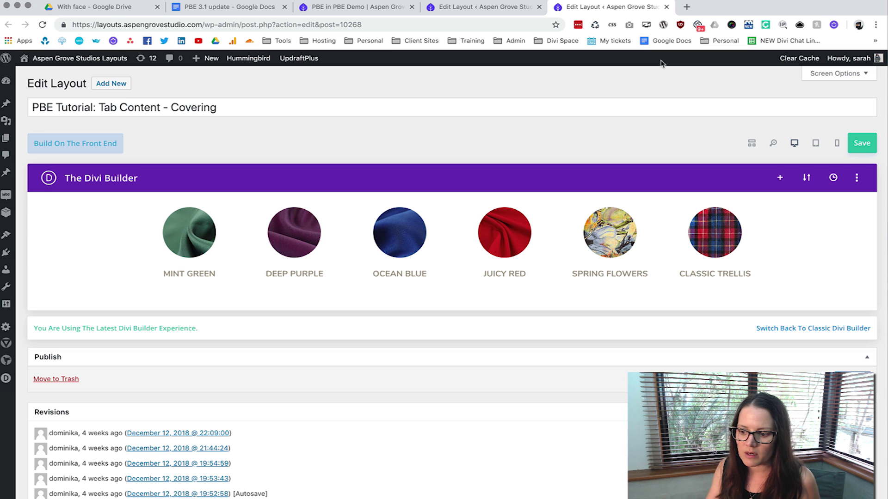
mouse_move(245, 192)
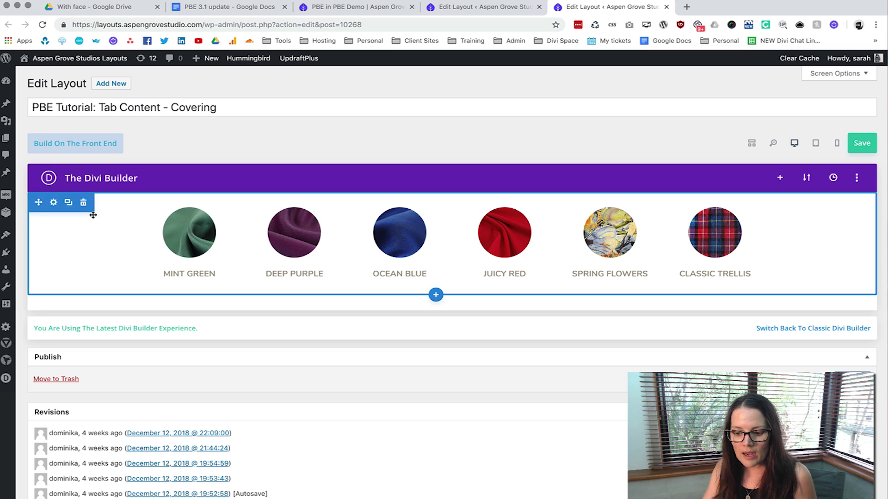
mouse_move(214, 238)
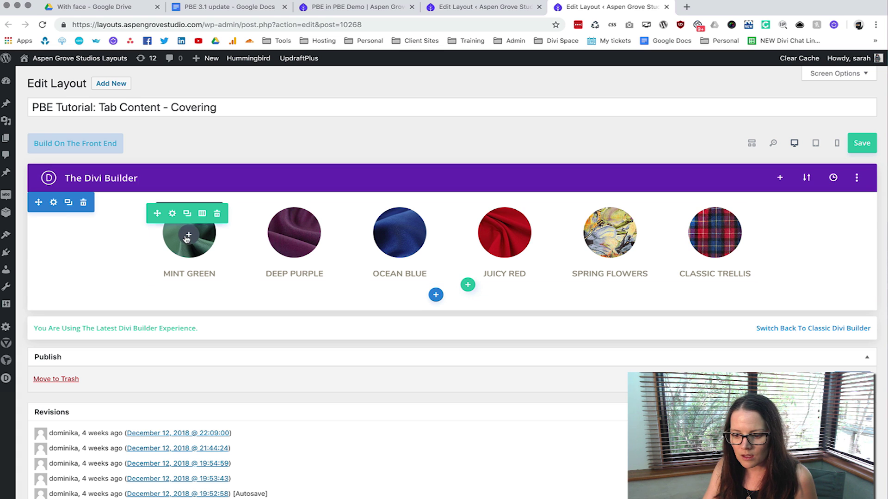
mouse_move(182, 251)
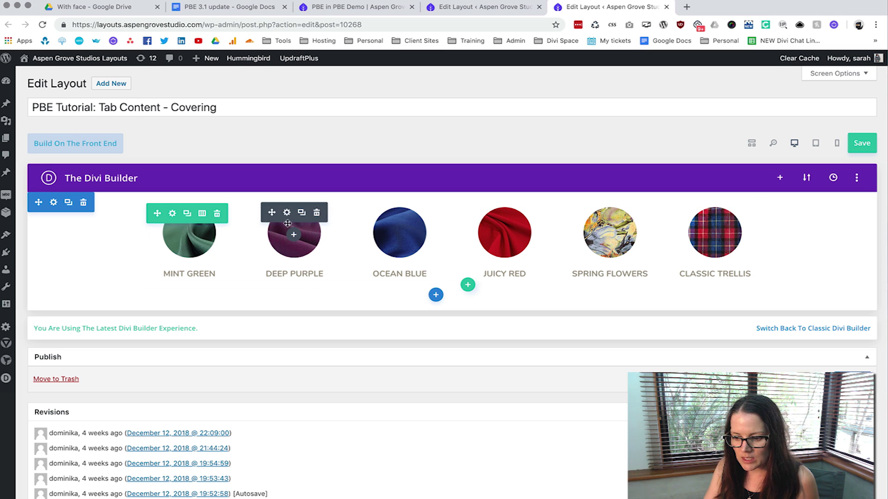
mouse_move(287, 280)
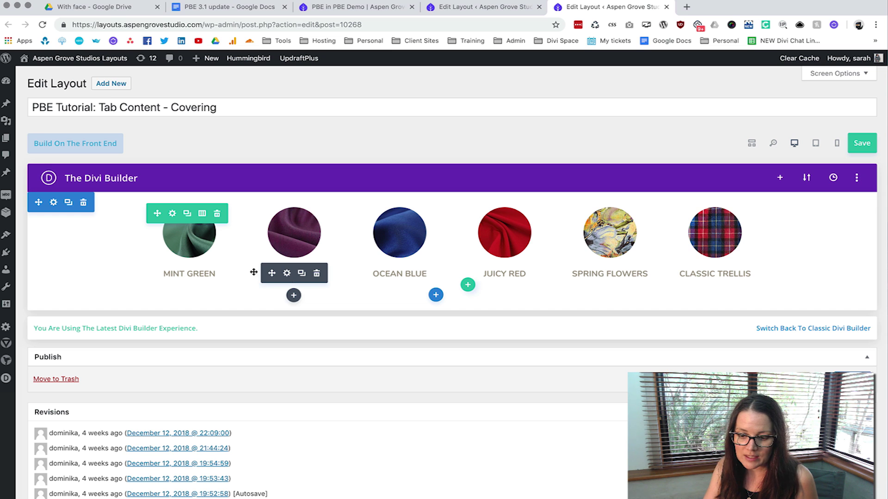
Save the Covering tab, close its layout tab, and open Chair Specification's 'Tab Content – Specs' layout
click(482, 9)
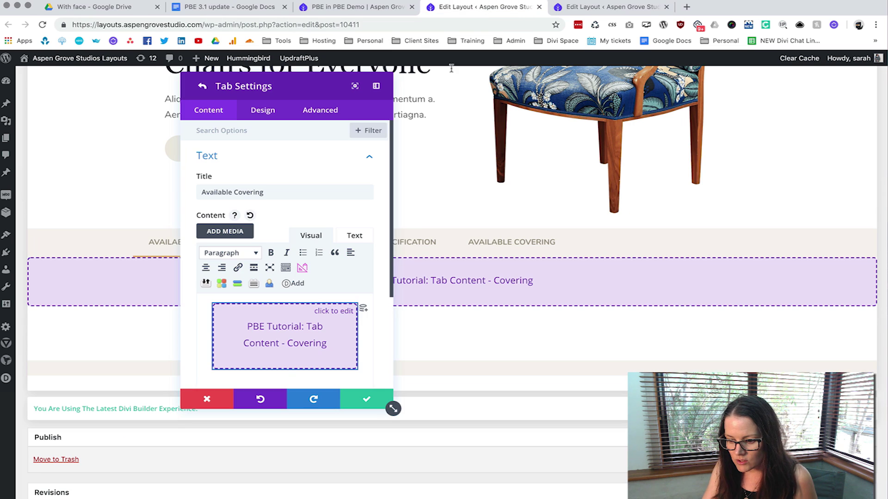
click(366, 403)
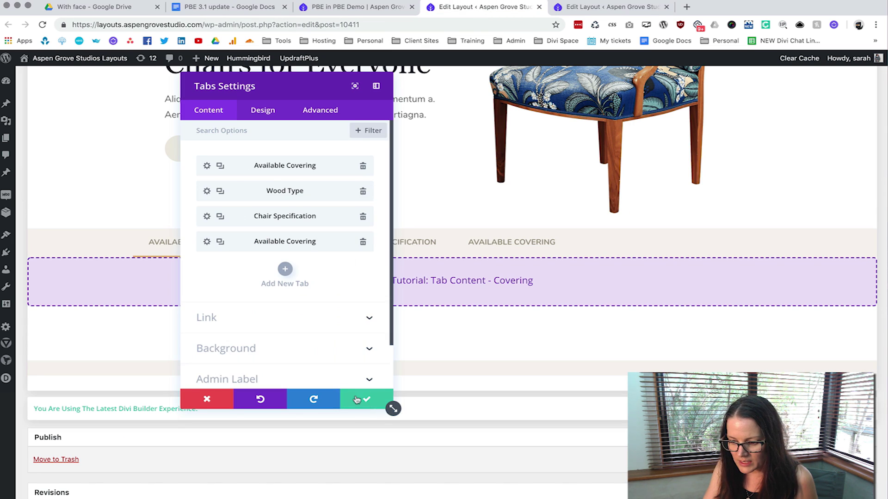
click(206, 217)
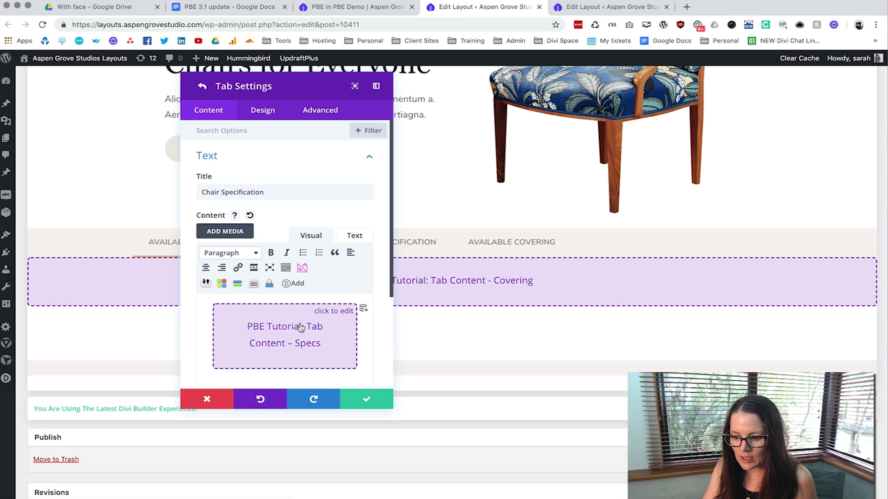
click(666, 7)
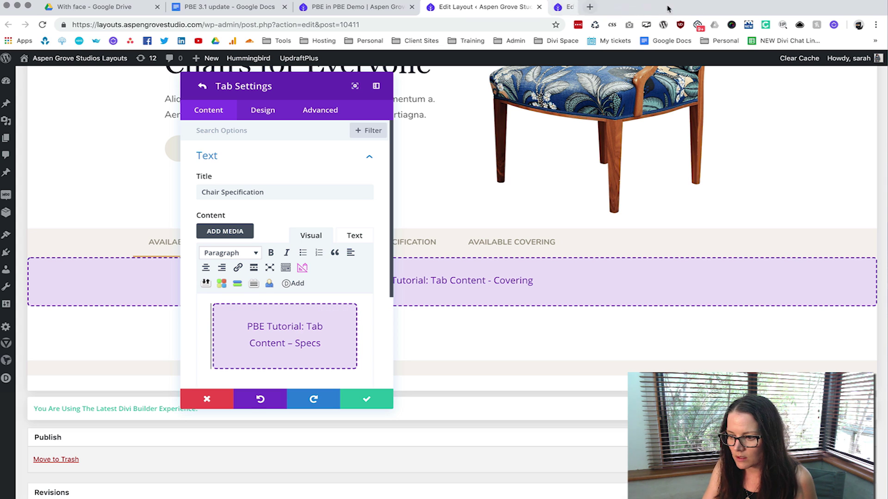
click(330, 312)
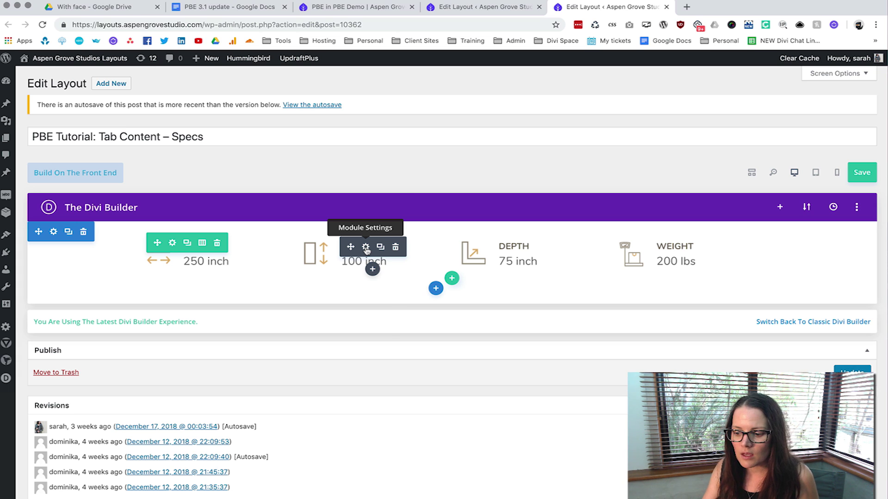
Inspect the Height blurb's settings, then leave the Specs layout tab without saving
click(365, 248)
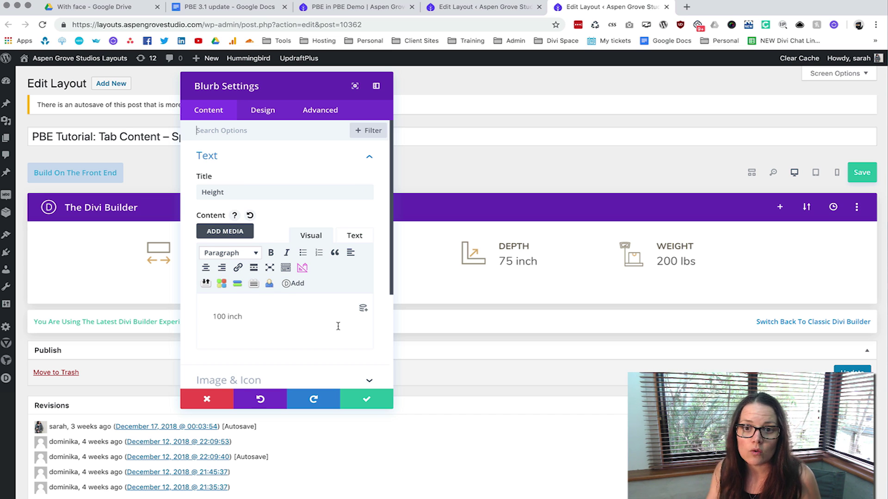
scroll(338, 326, down, 1)
click(363, 398)
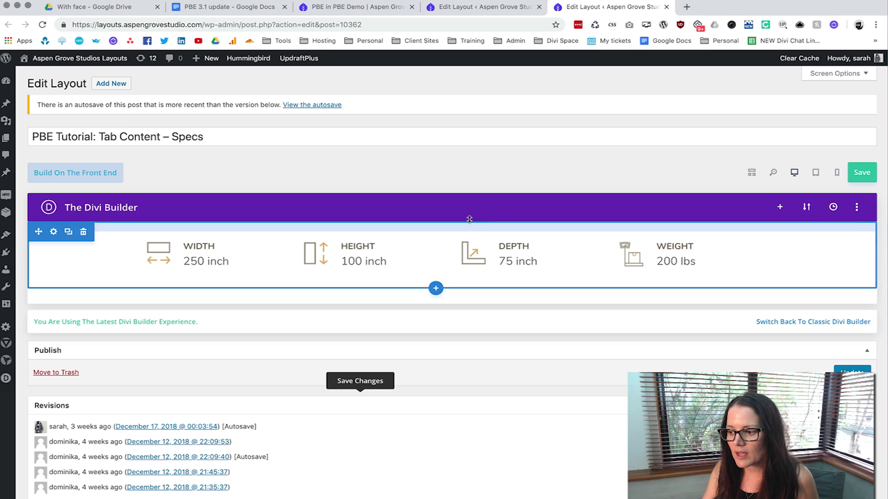
click(666, 7)
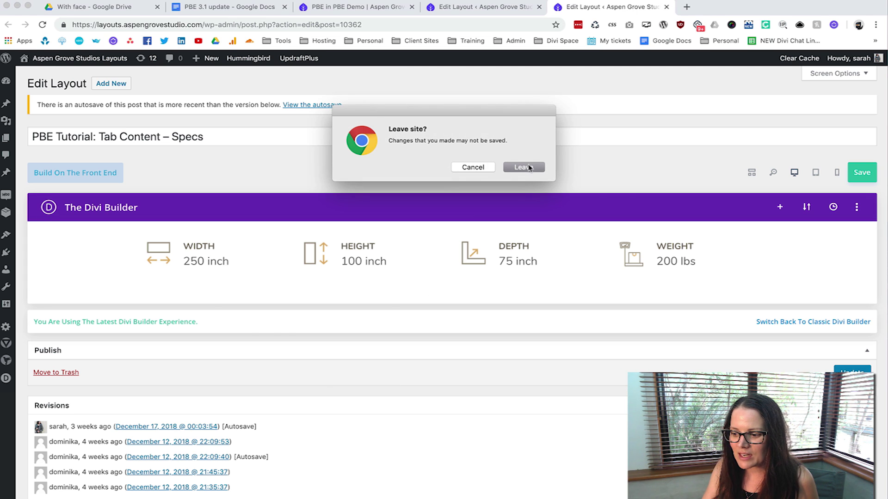
click(523, 167)
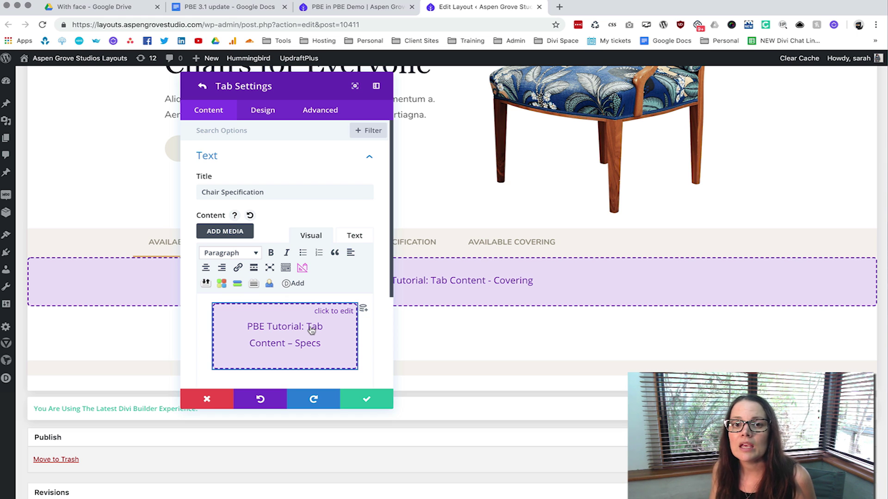
Save the Chair Specification tab and Tabs module settings, then return to the top of the page
click(370, 402)
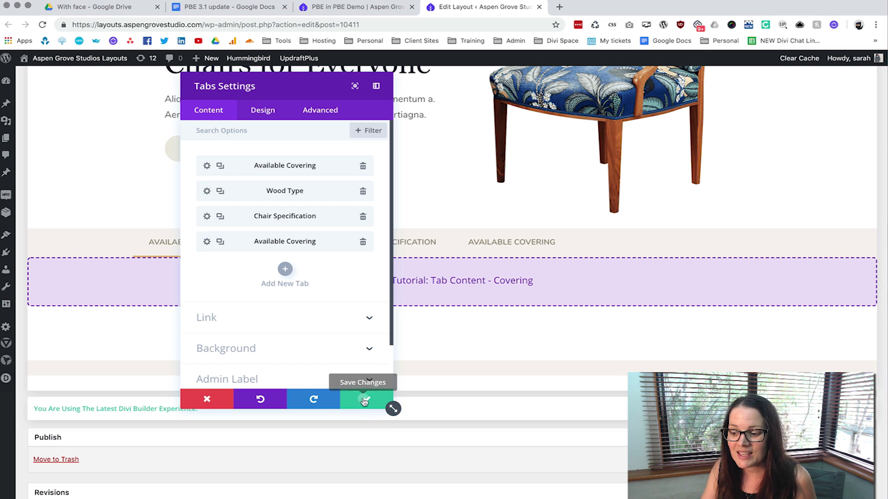
click(365, 402)
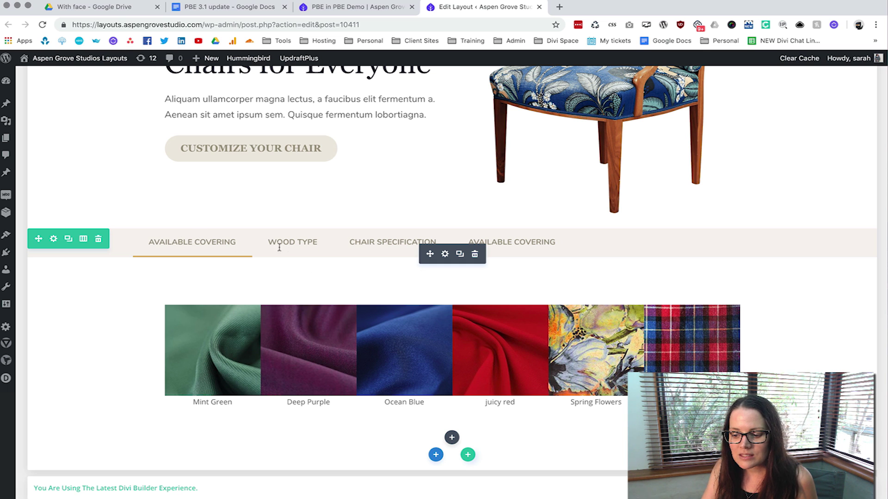
scroll(370, 259, up, 3)
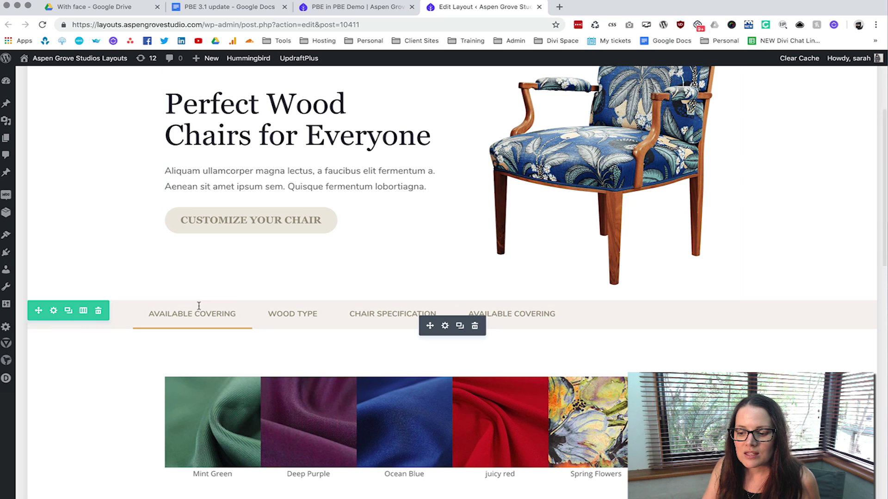
scroll(183, 299, up, 2)
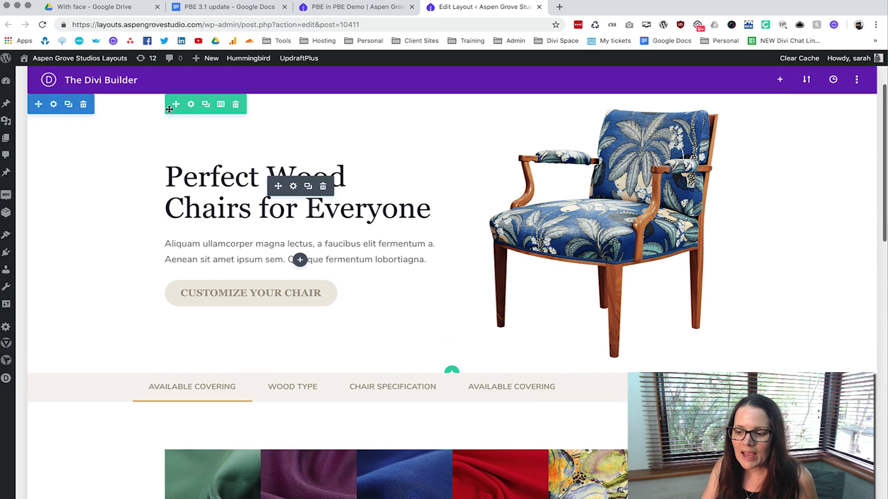
On the PBE Demo page, save the first slide's settings and begin exiting the Visual Builder
click(354, 8)
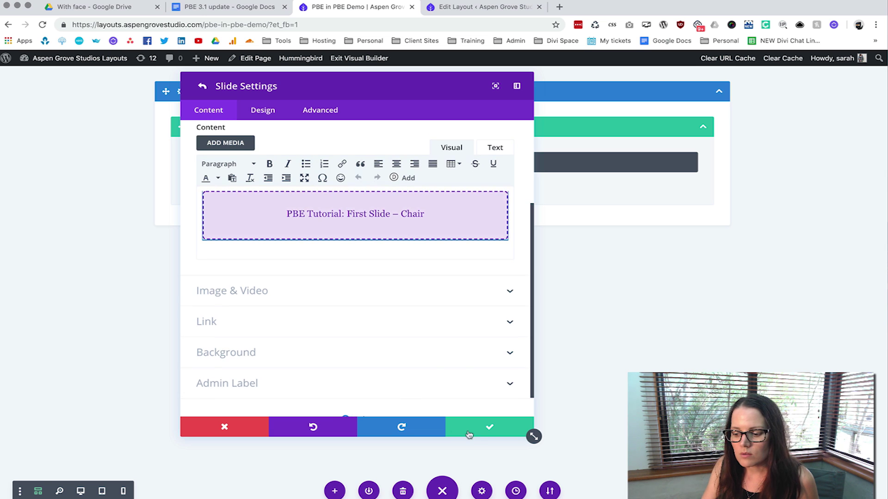
click(487, 432)
click(367, 59)
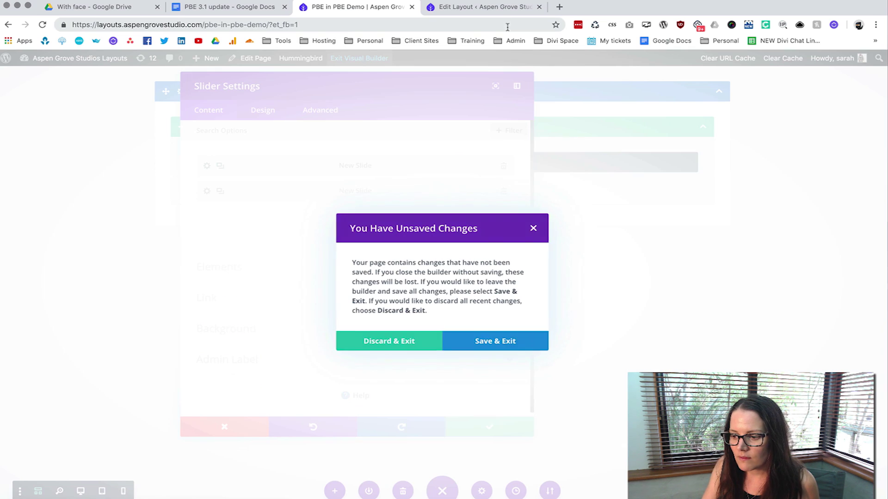
Close the leftover Chair Edit Layout tab without saving, then choose Save & Exit for the demo page
click(539, 6)
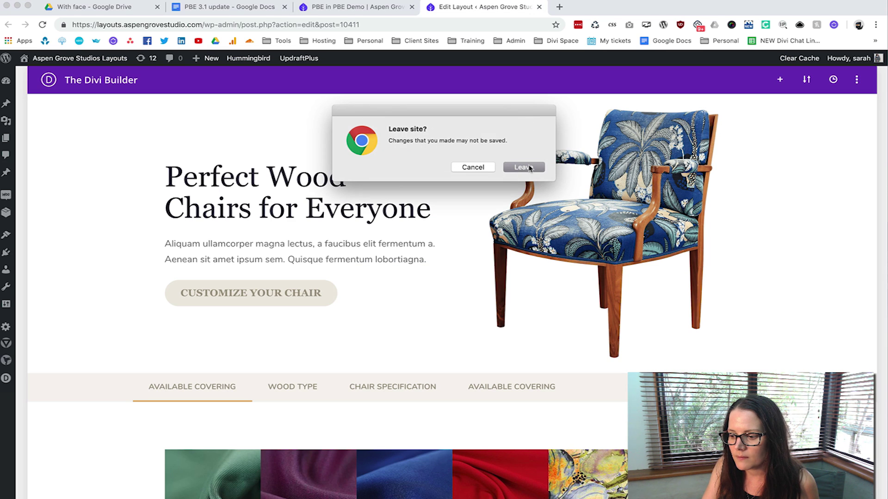
click(529, 168)
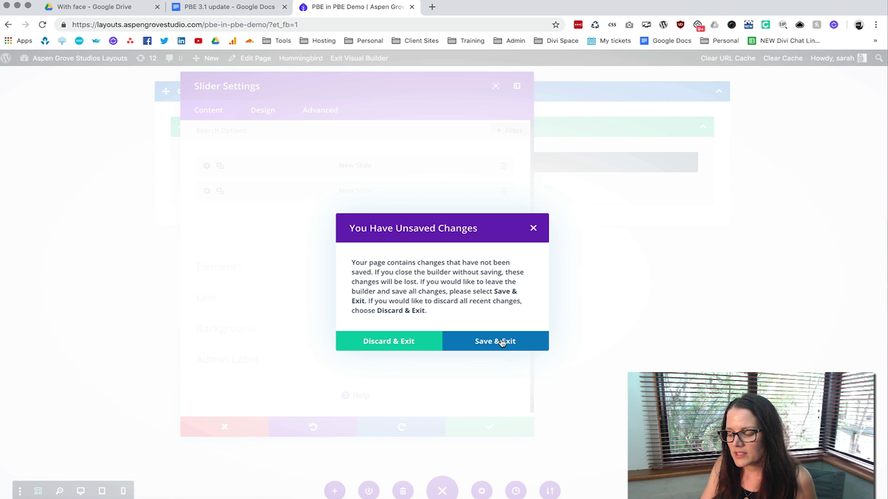
click(503, 343)
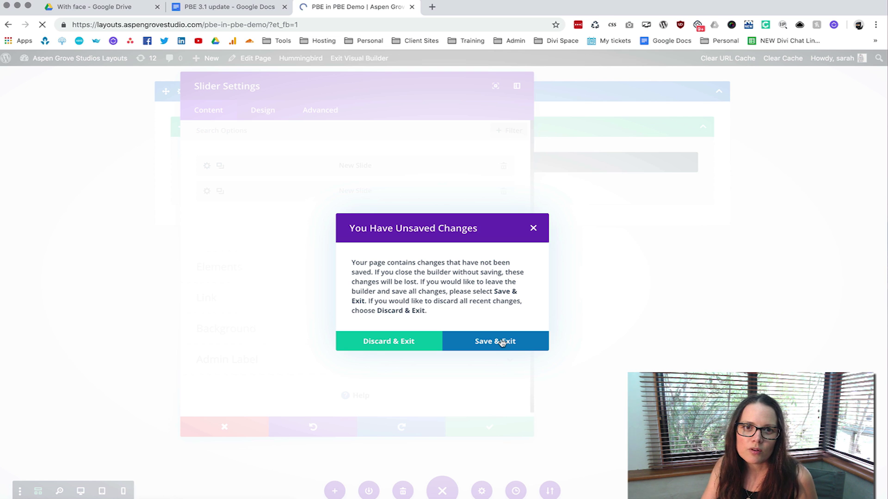